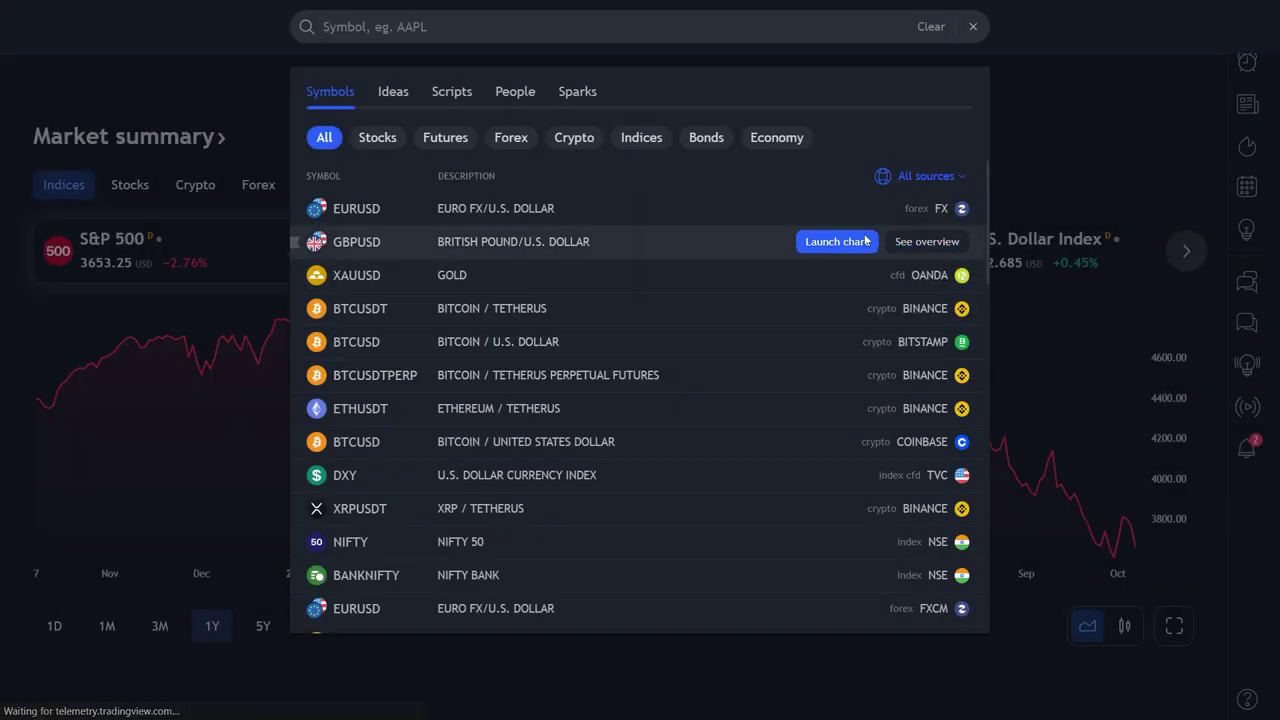
Open the GBPUSD chart, add the first-listed community script AlphaTrend Strategy to it, and collapse the strategy tester.
left_click(864, 241)
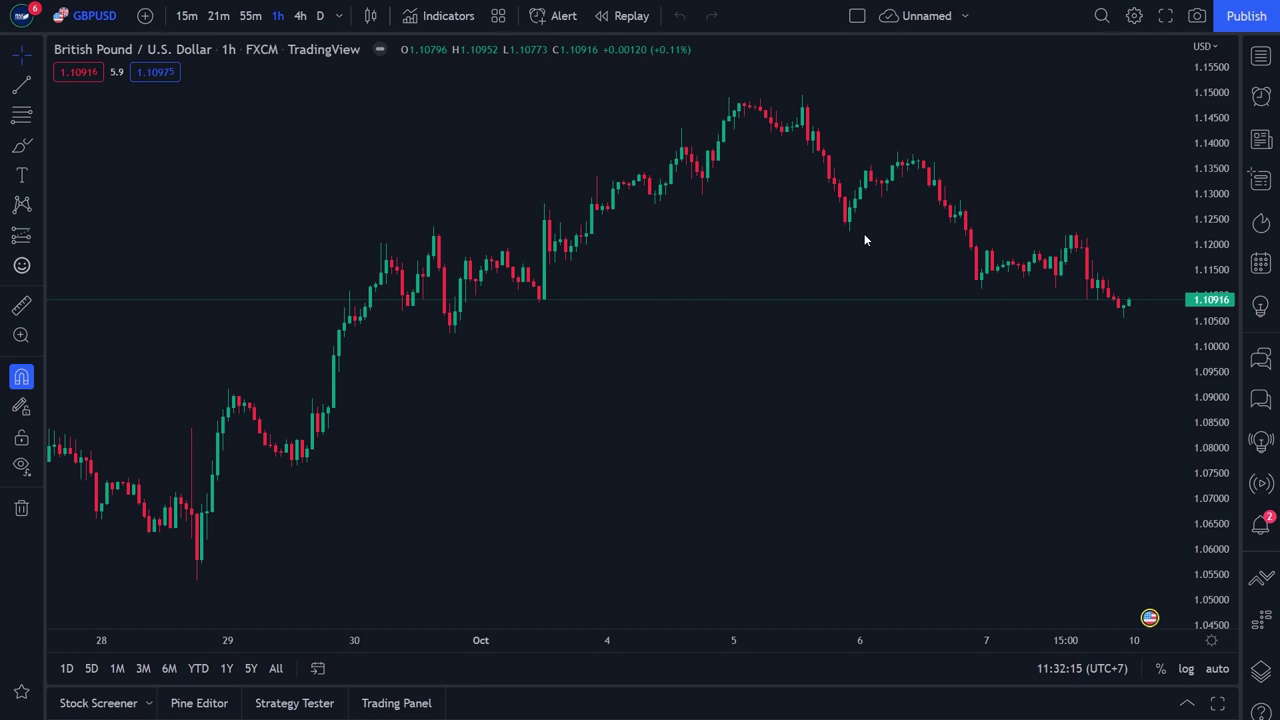
left_click(448, 16)
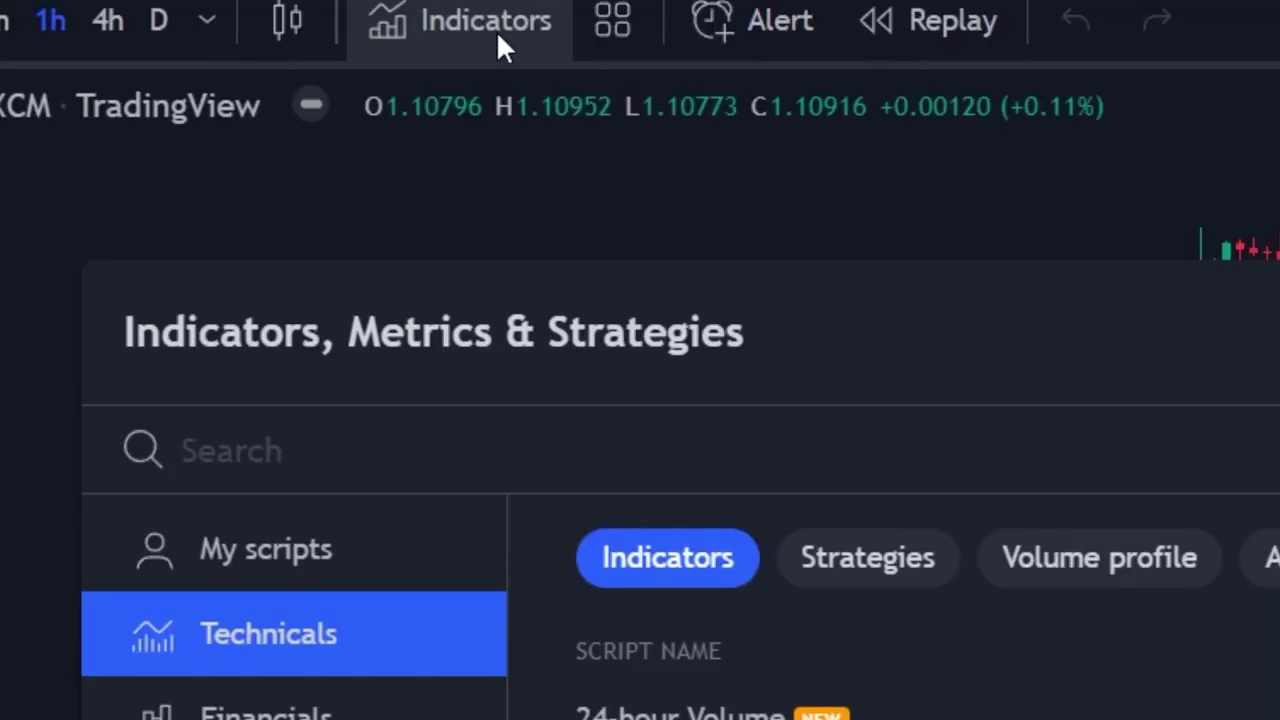
type("alphatrend")
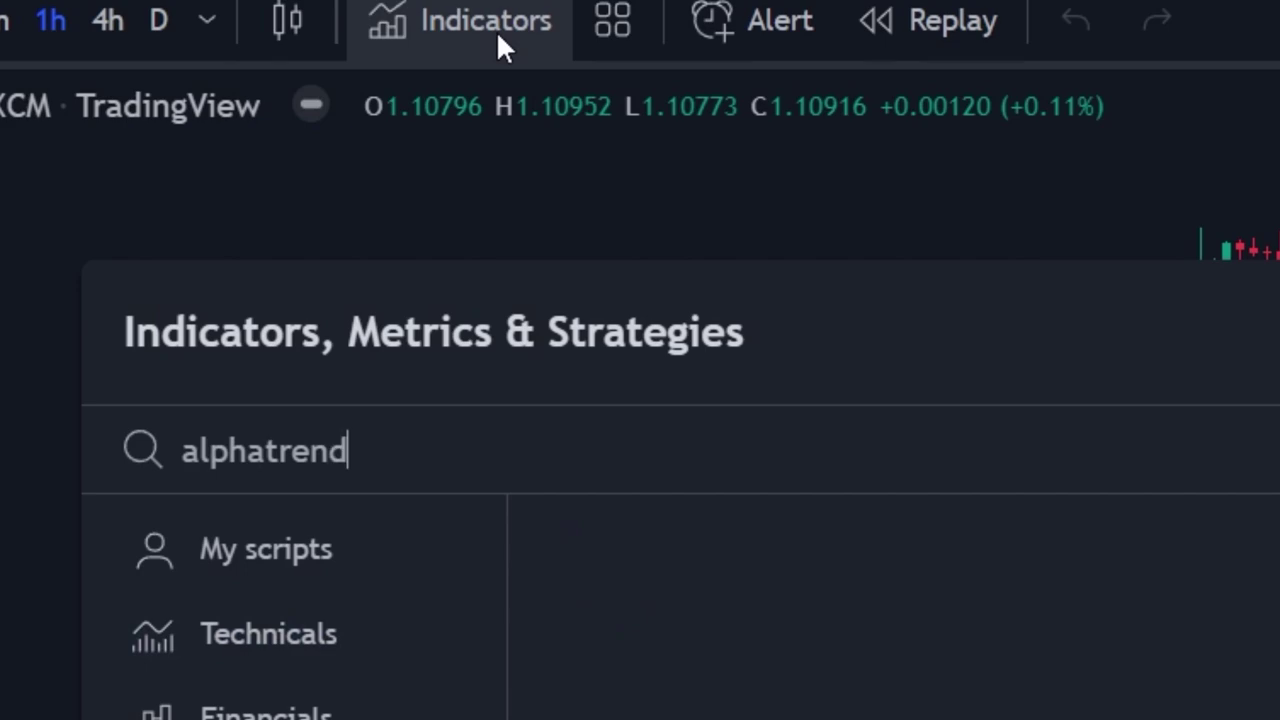
type(" strategy")
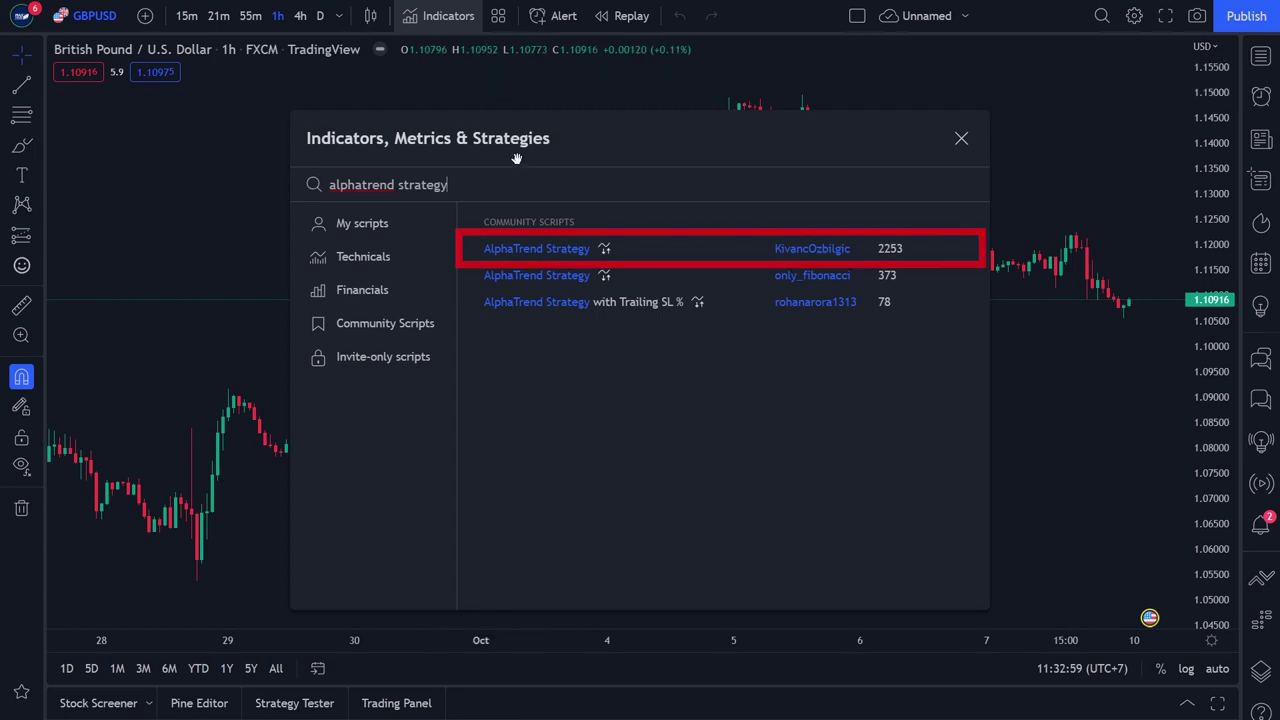
left_click(517, 242)
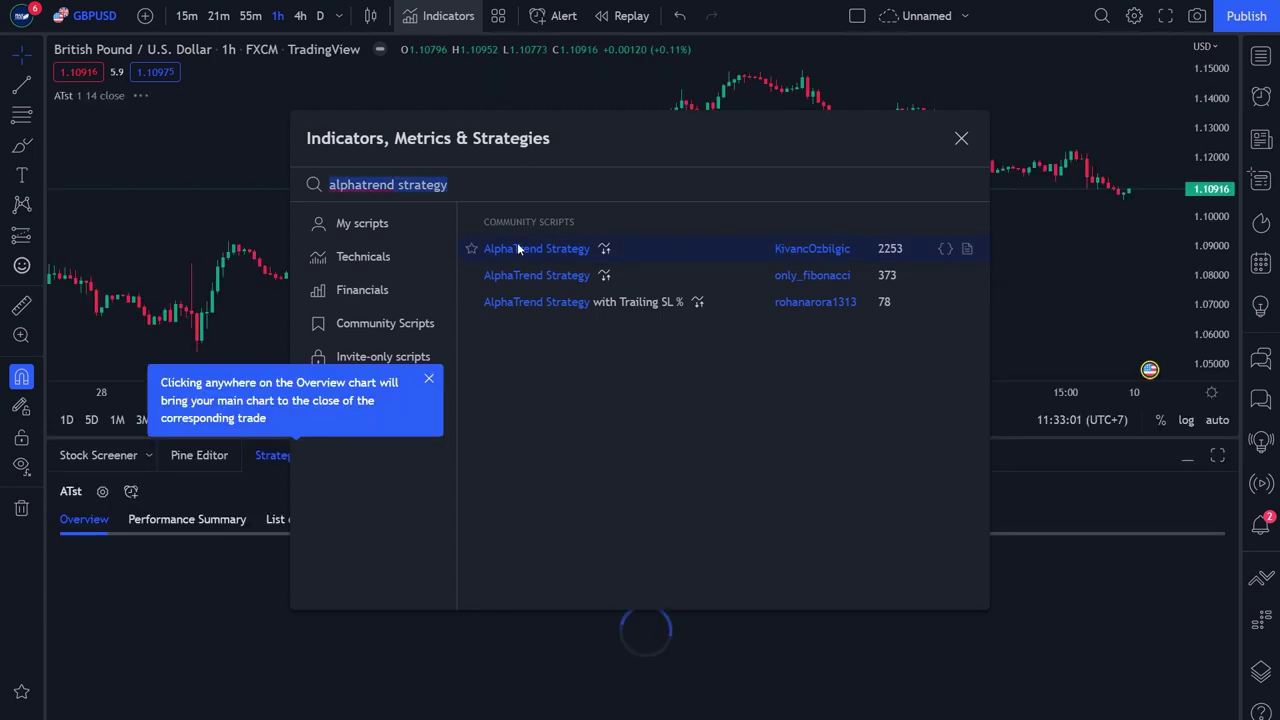
left_click(960, 140)
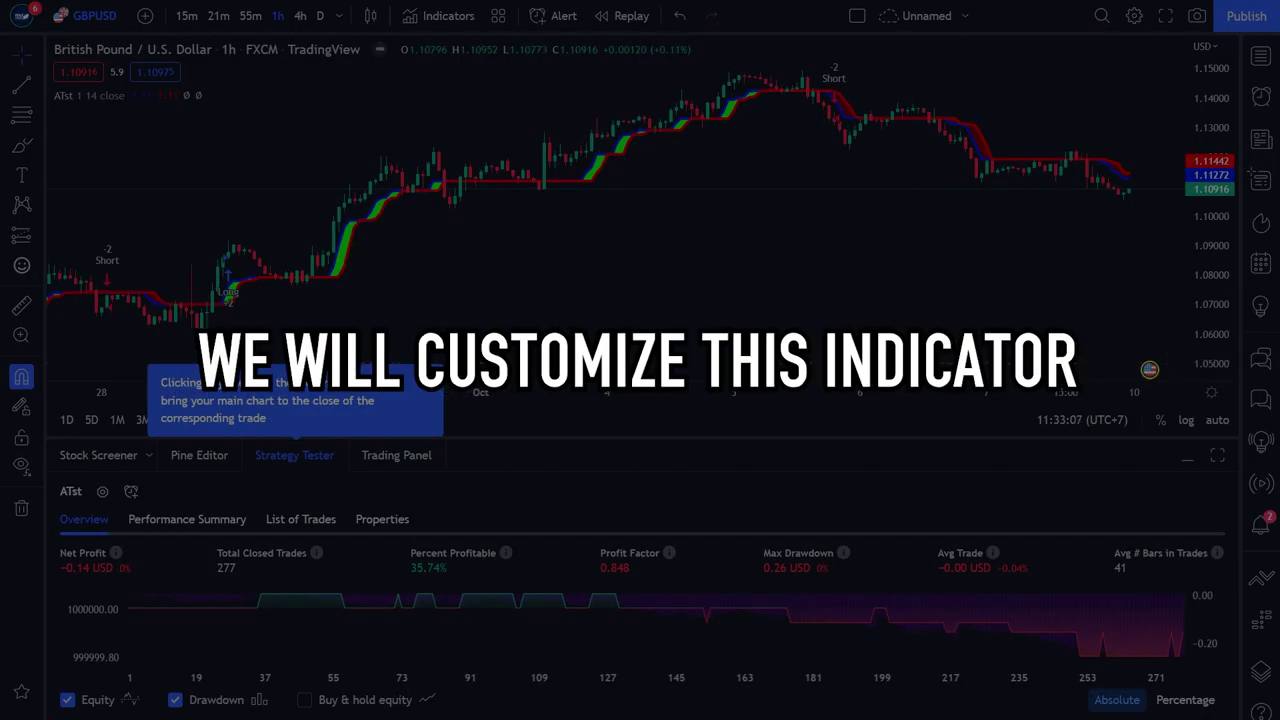
left_click(294, 455)
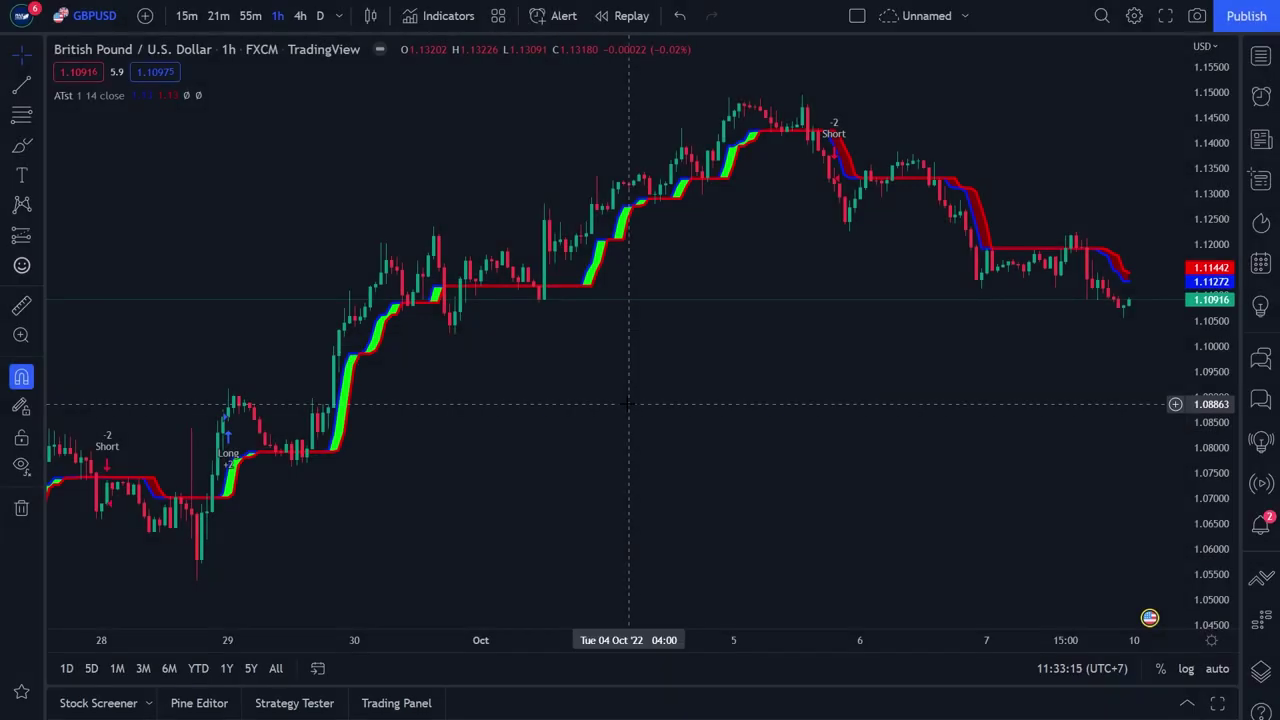
In the AlphaTrend strategy's style settings, turn off both plots, the plots background, signal labels and quantity, keeping trades on chart.
mouse_move(203, 103)
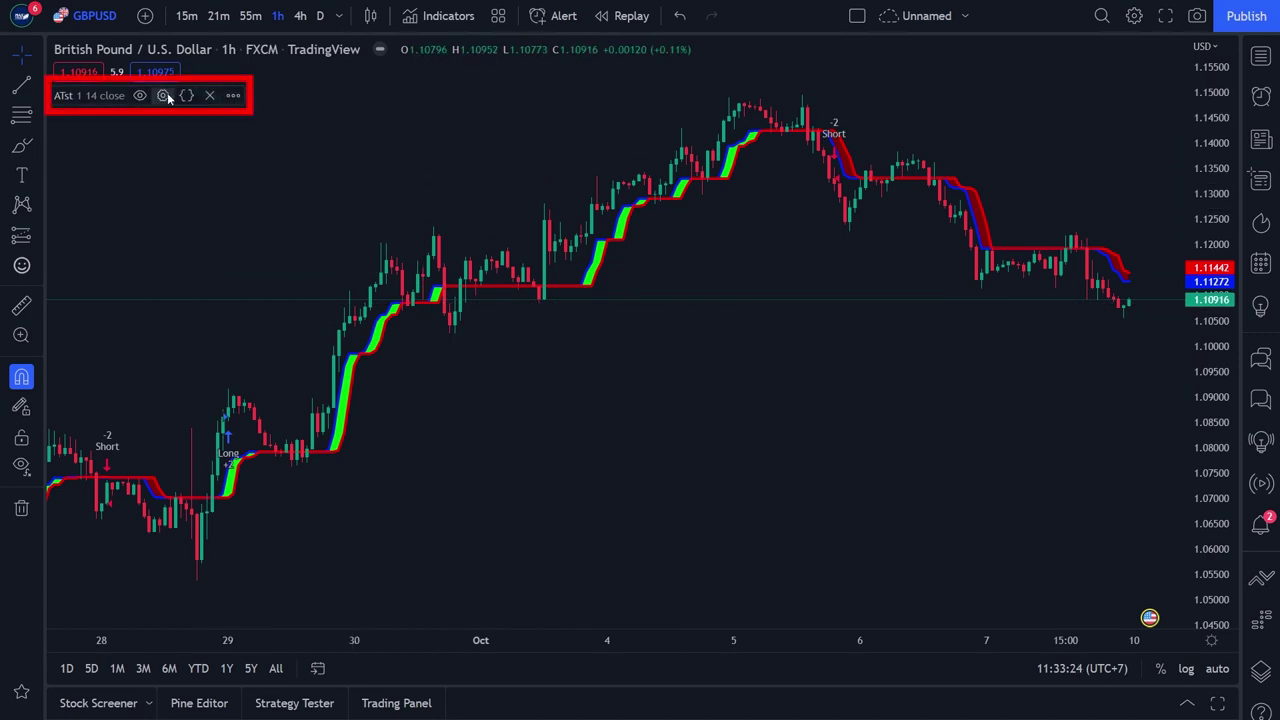
left_click(164, 96)
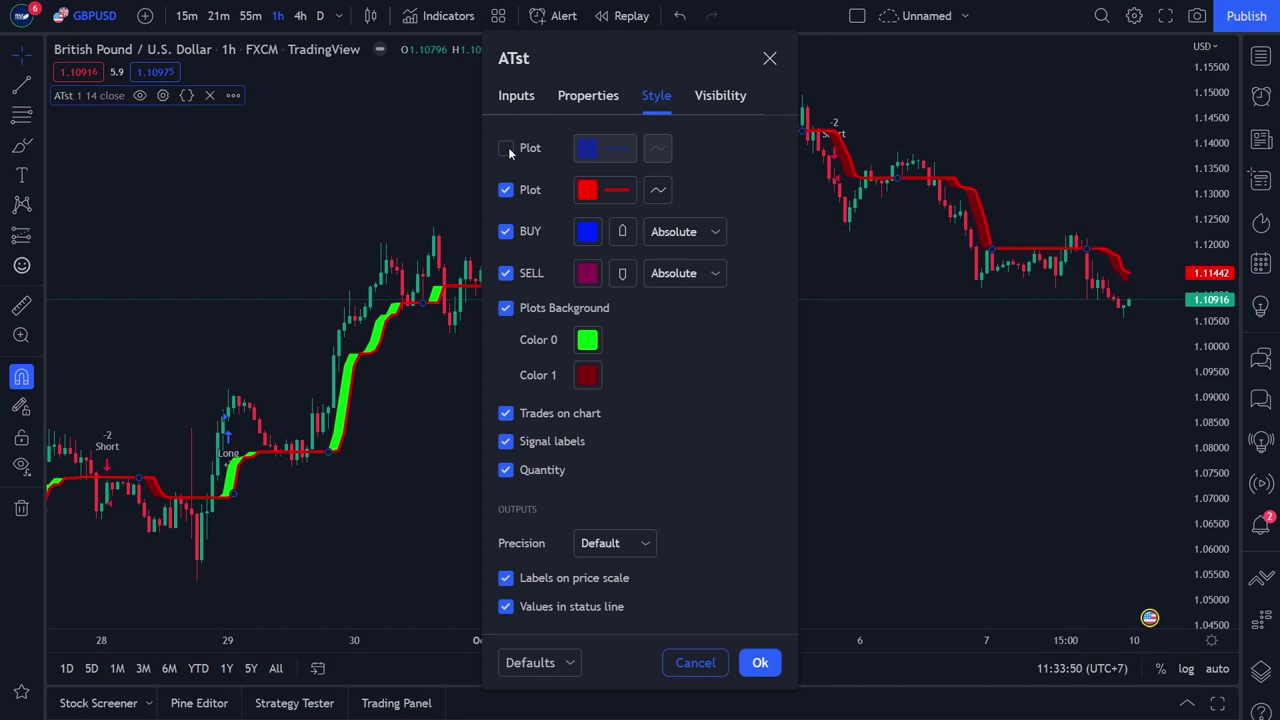
left_click(506, 190)
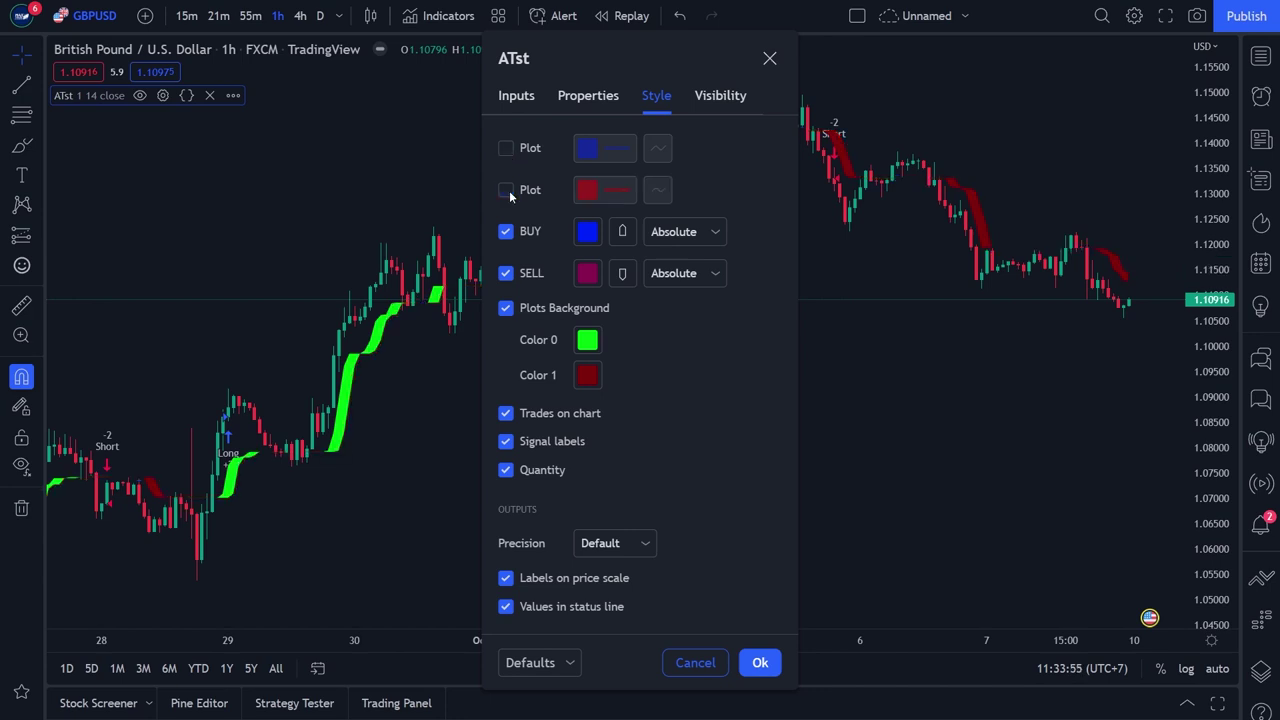
left_click(506, 308)
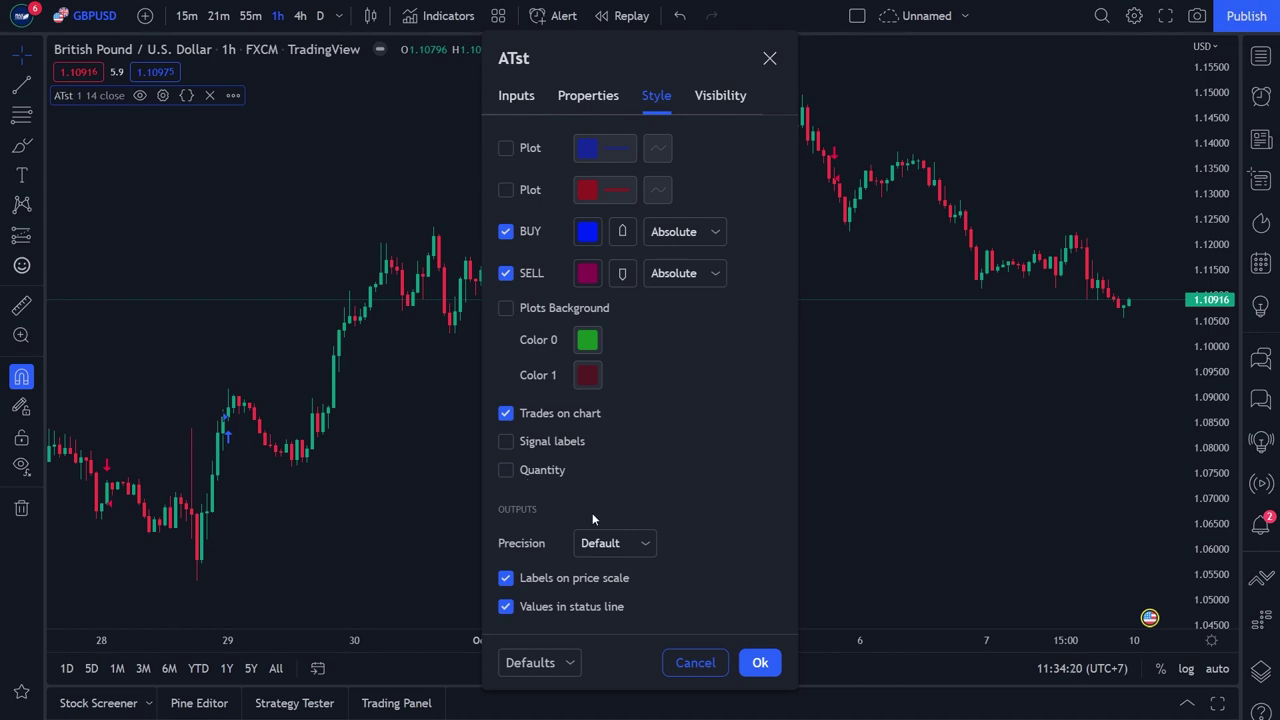
left_click(760, 663)
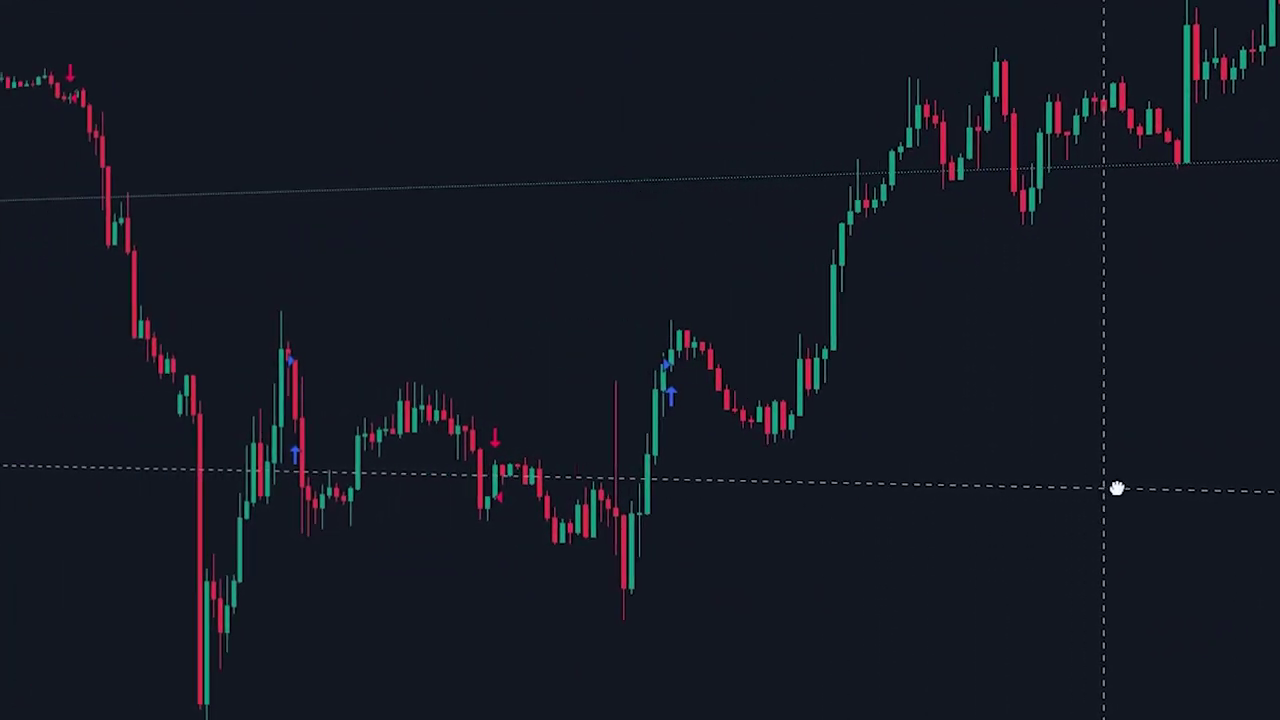
Examine the strategy's buy and sell arrows on the earlier GBPUSD price history, going back to August 2022.
left_click_drag(603, 443, 887, 461)
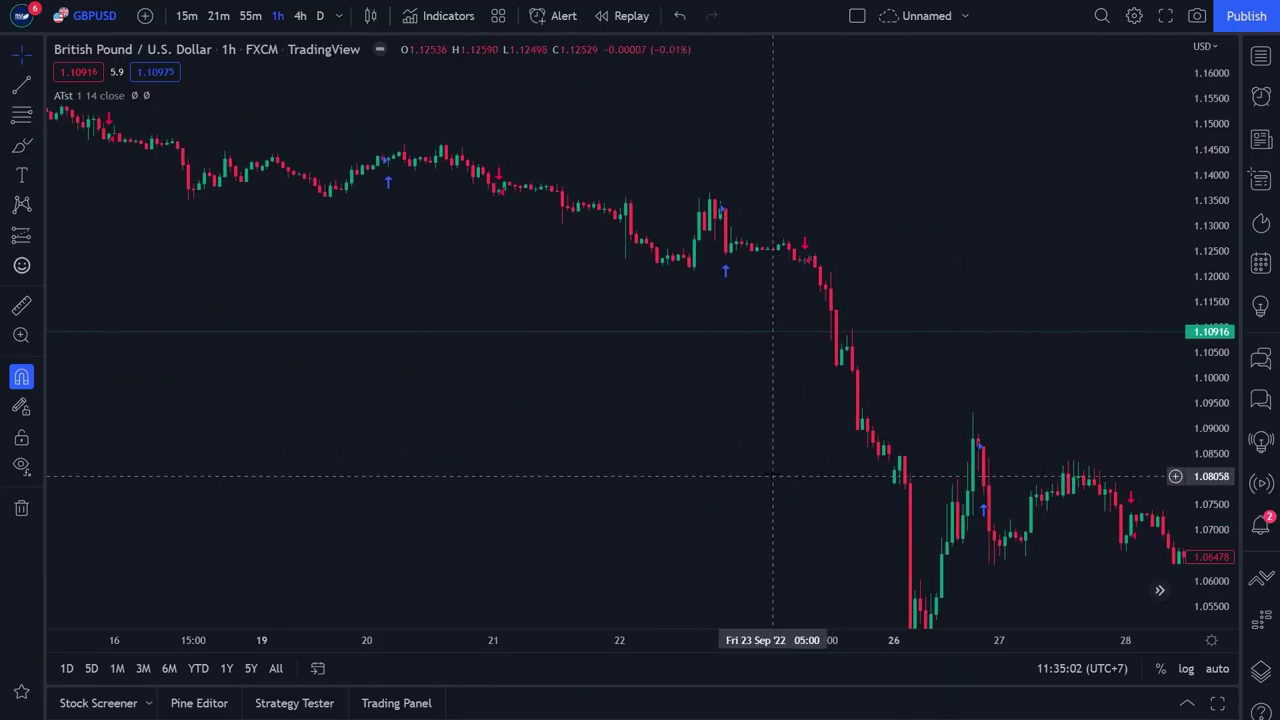
left_click_drag(383, 387, 720, 438)
left_click_drag(471, 343, 720, 440)
left_click_drag(332, 389, 686, 409)
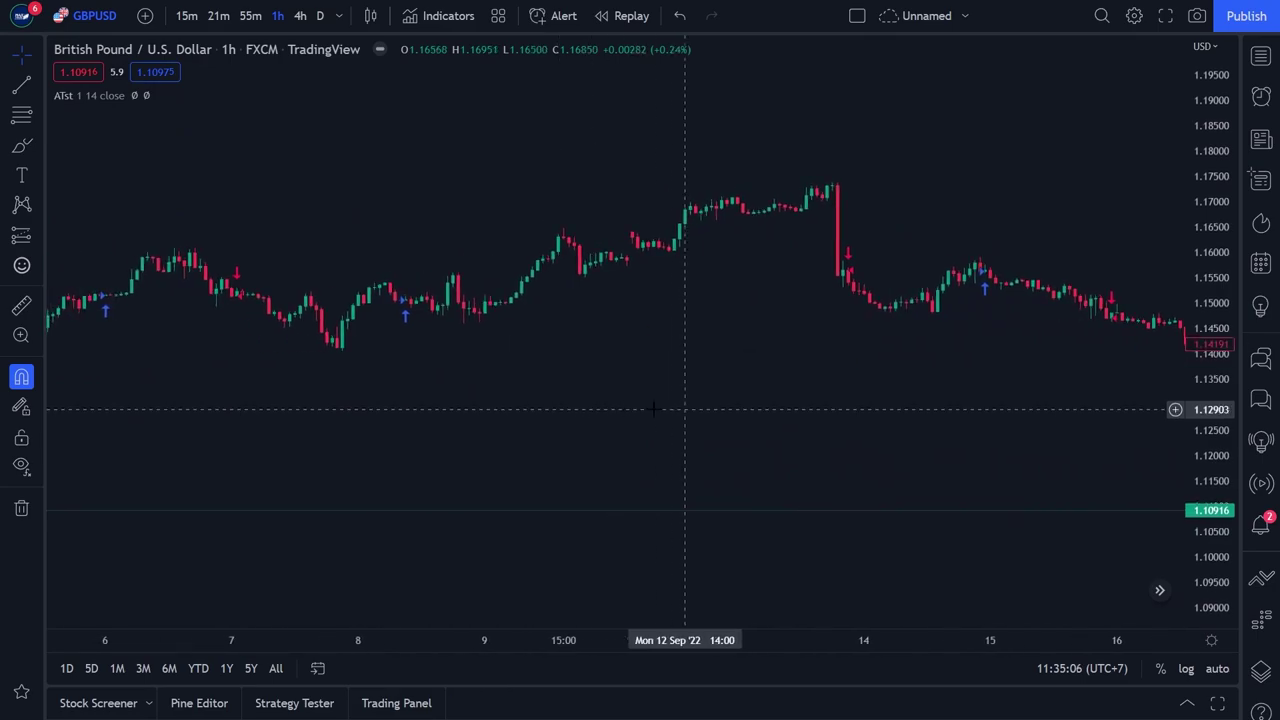
left_click_drag(279, 399, 636, 402)
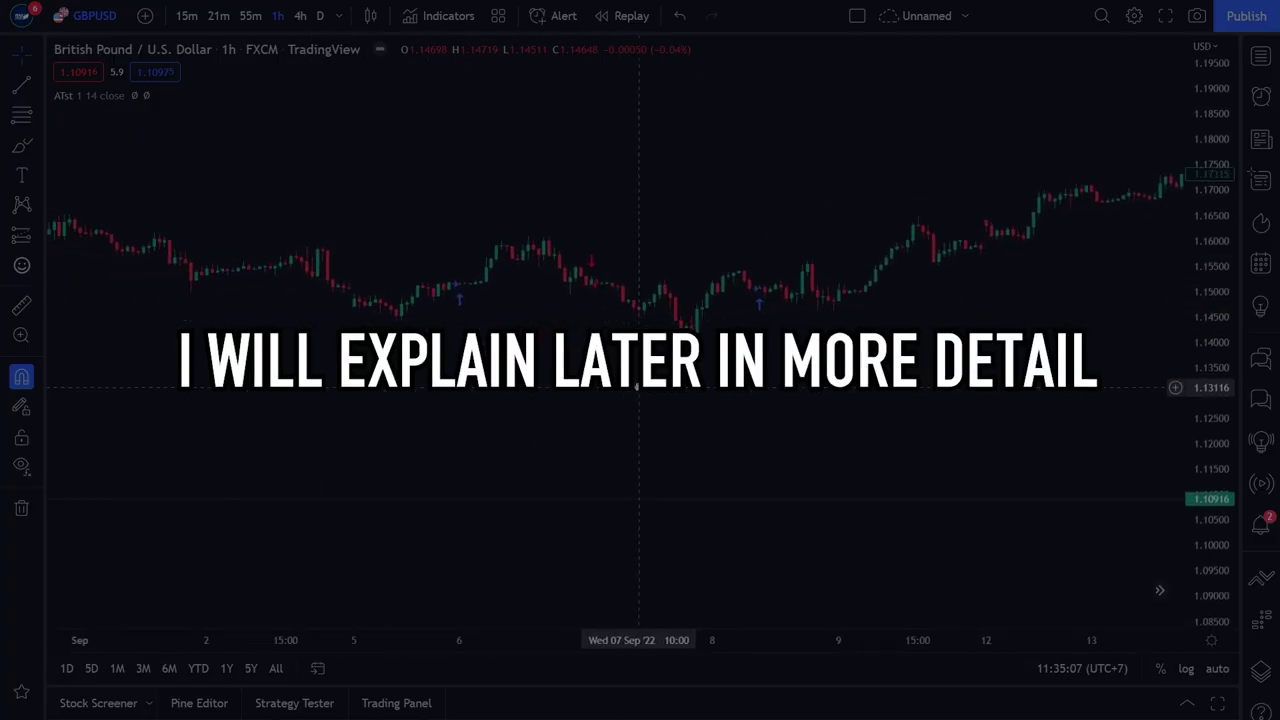
left_click_drag(337, 411, 569, 417)
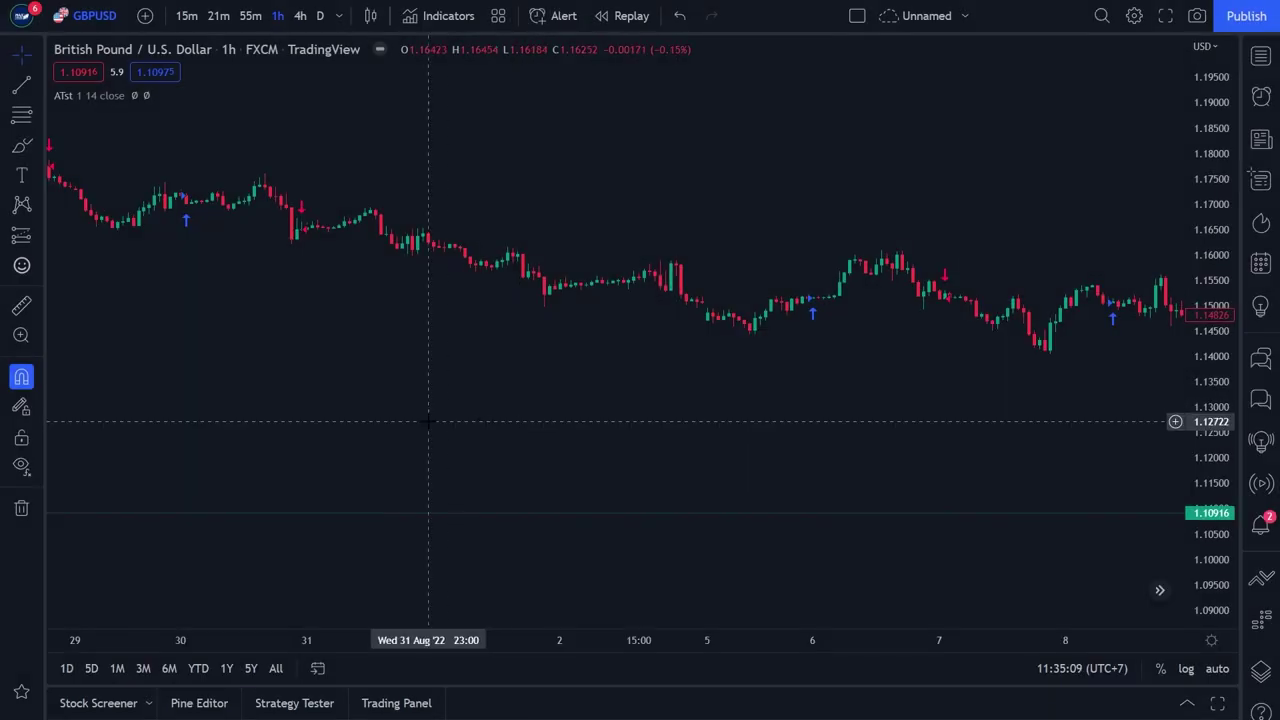
left_click_drag(420, 421, 712, 424)
left_click_drag(409, 393, 656, 482)
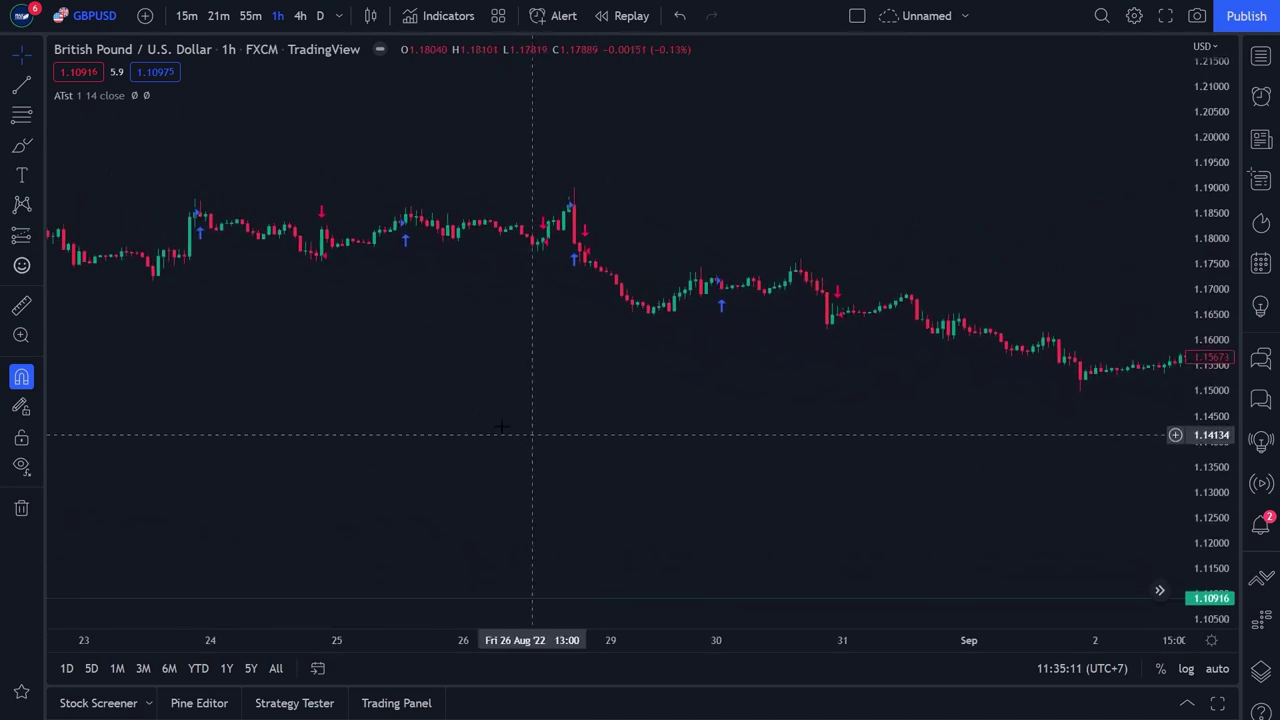
left_click_drag(397, 403, 734, 471)
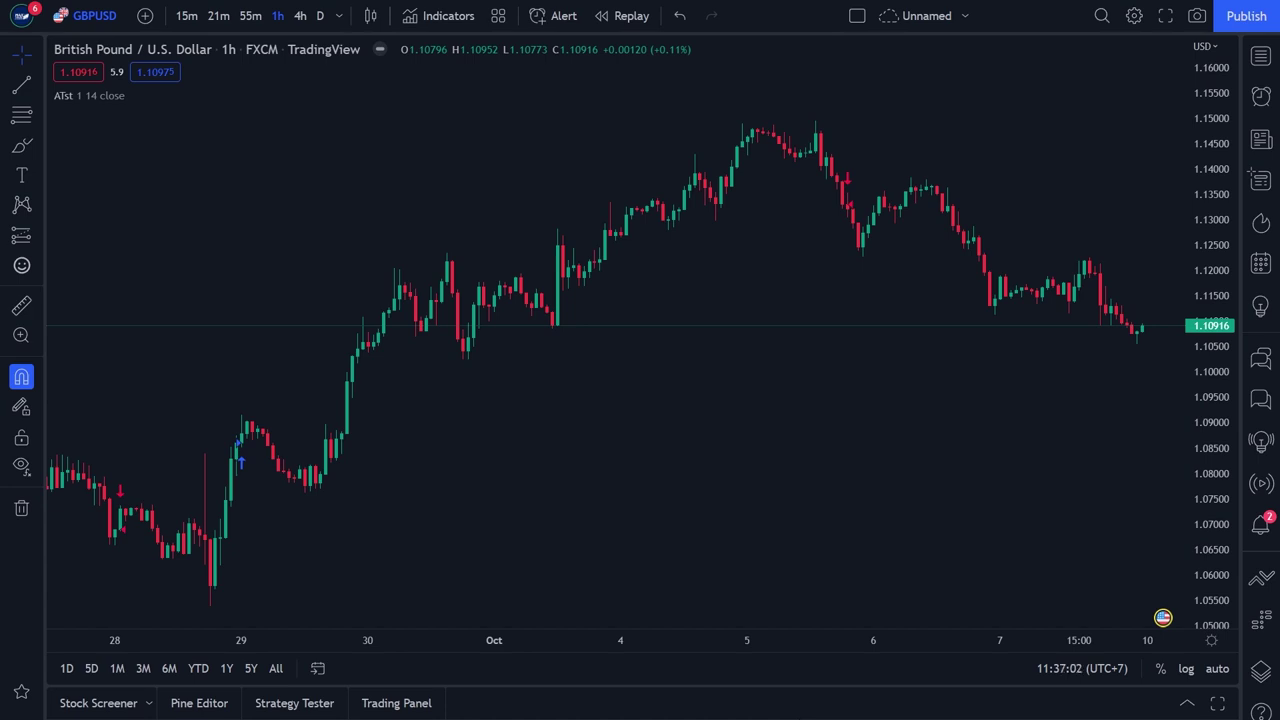
Search the indicators for "moving average exponential" and add the built-in Moving Average Exponential to the chart.
left_click(446, 17)
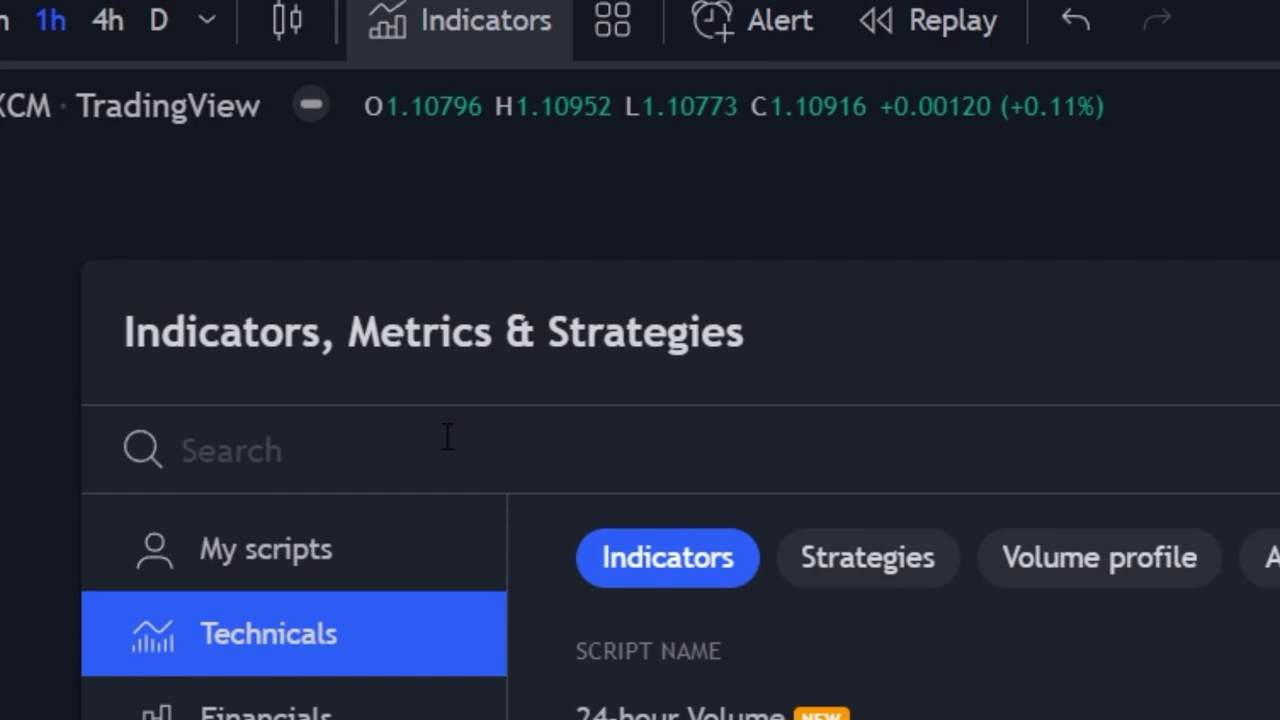
type("m")
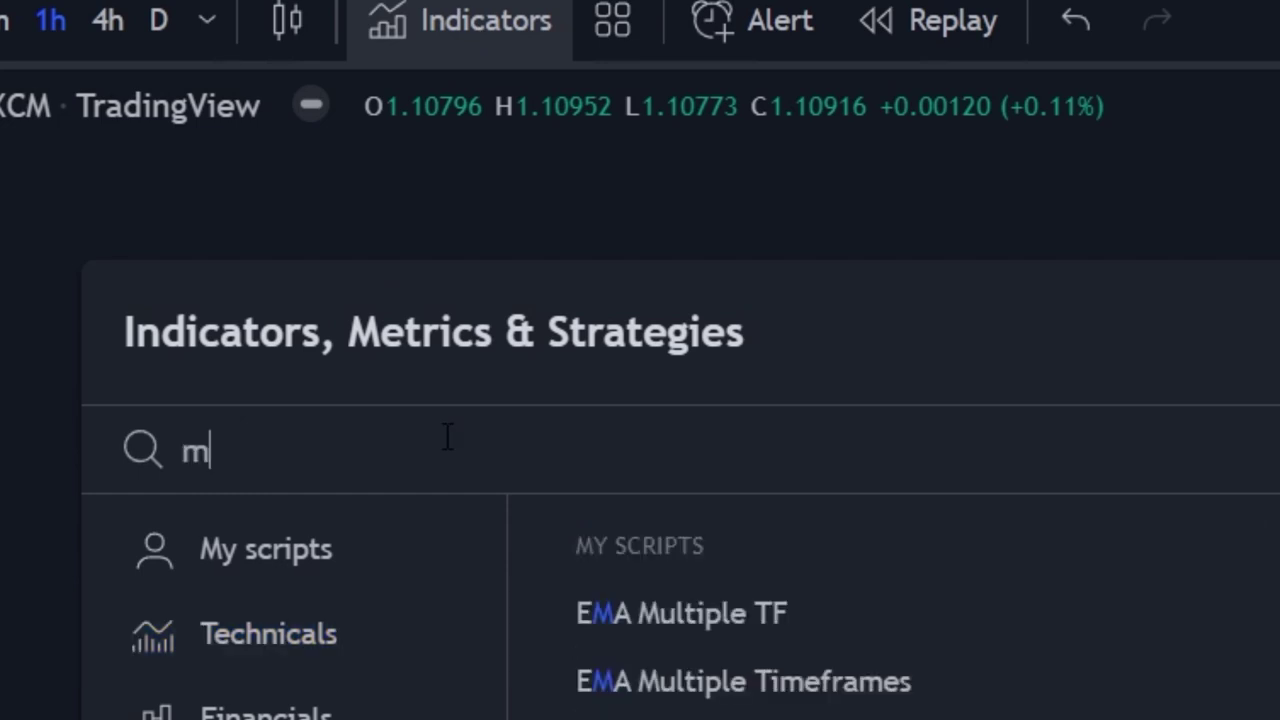
type("oving average ex")
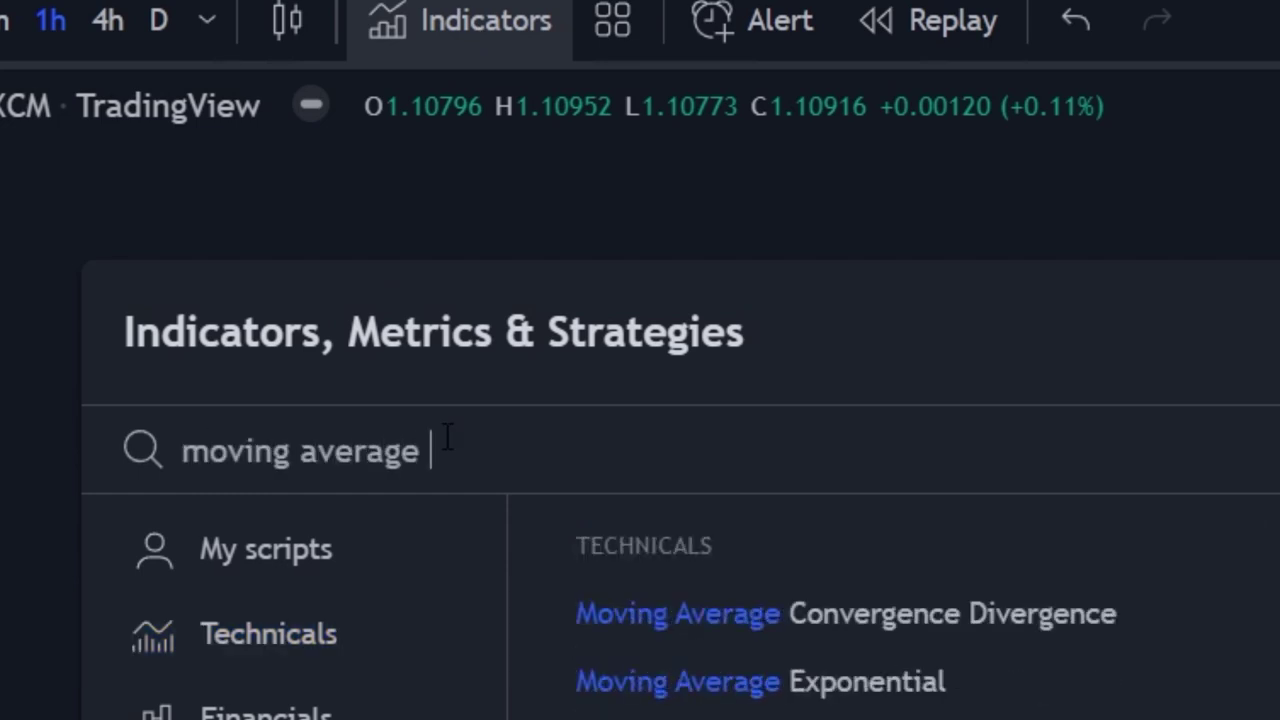
type("ponentia")
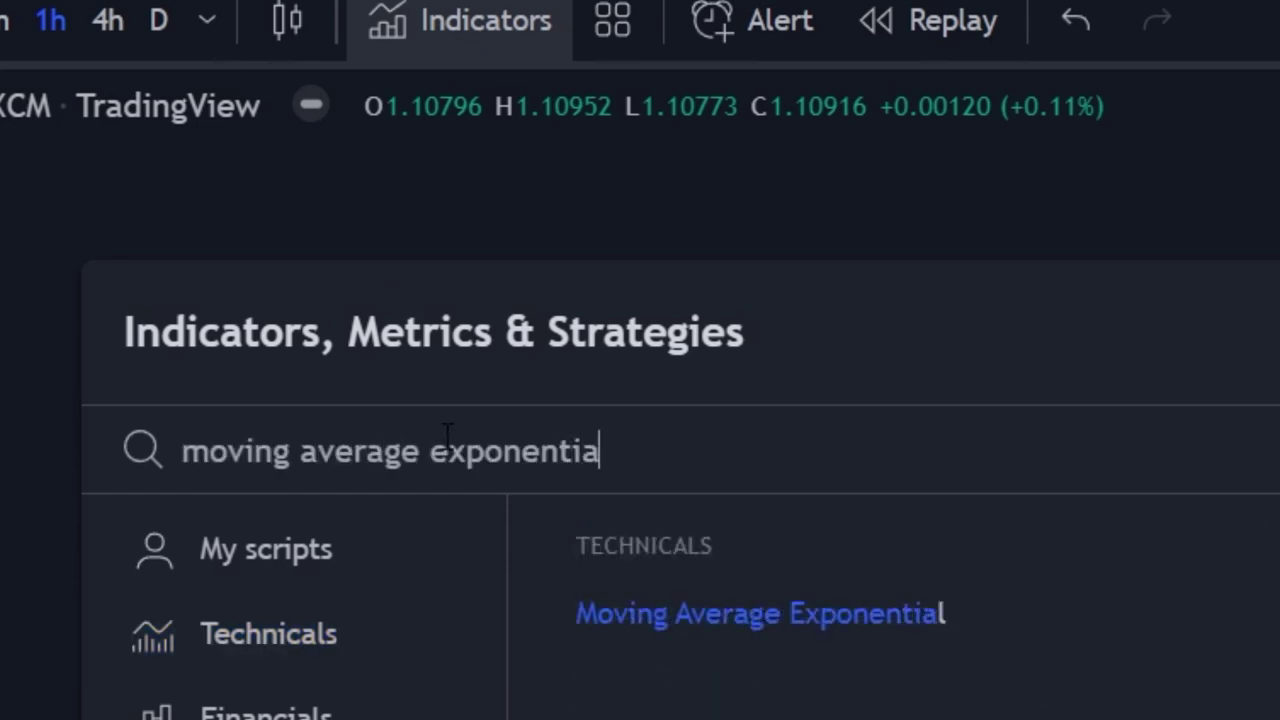
type("l")
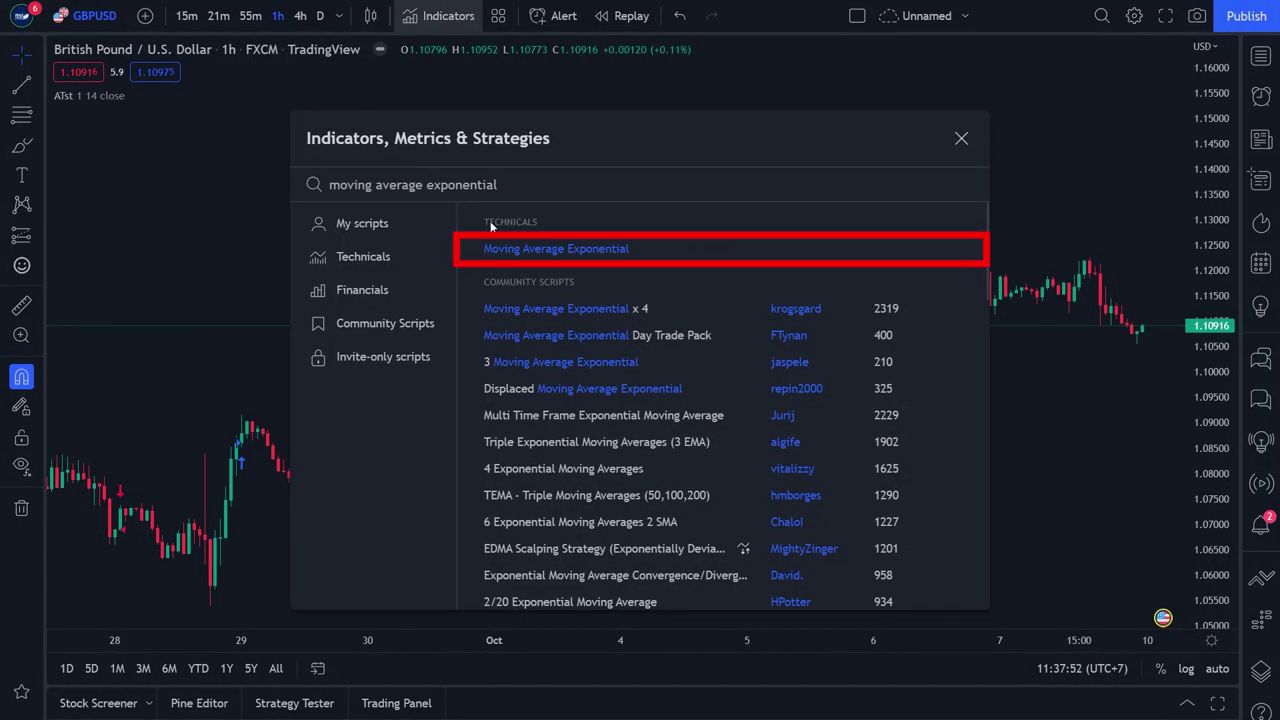
left_click(528, 248)
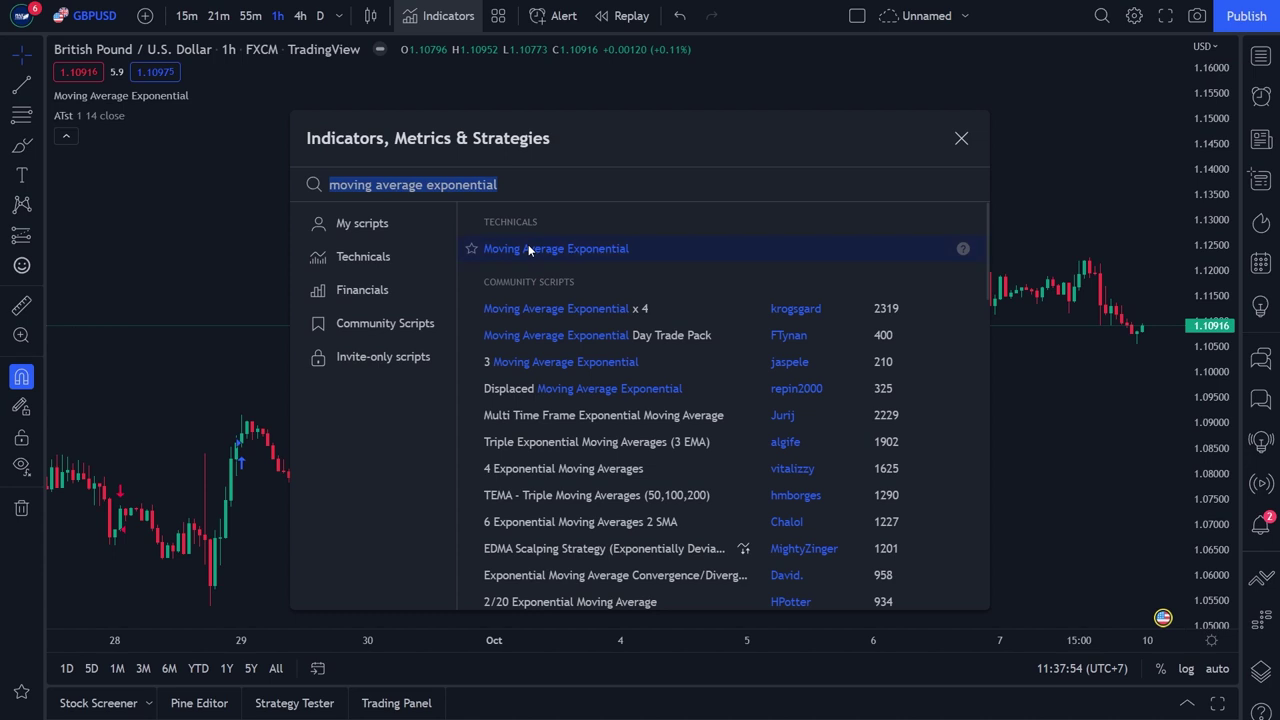
left_click(961, 140)
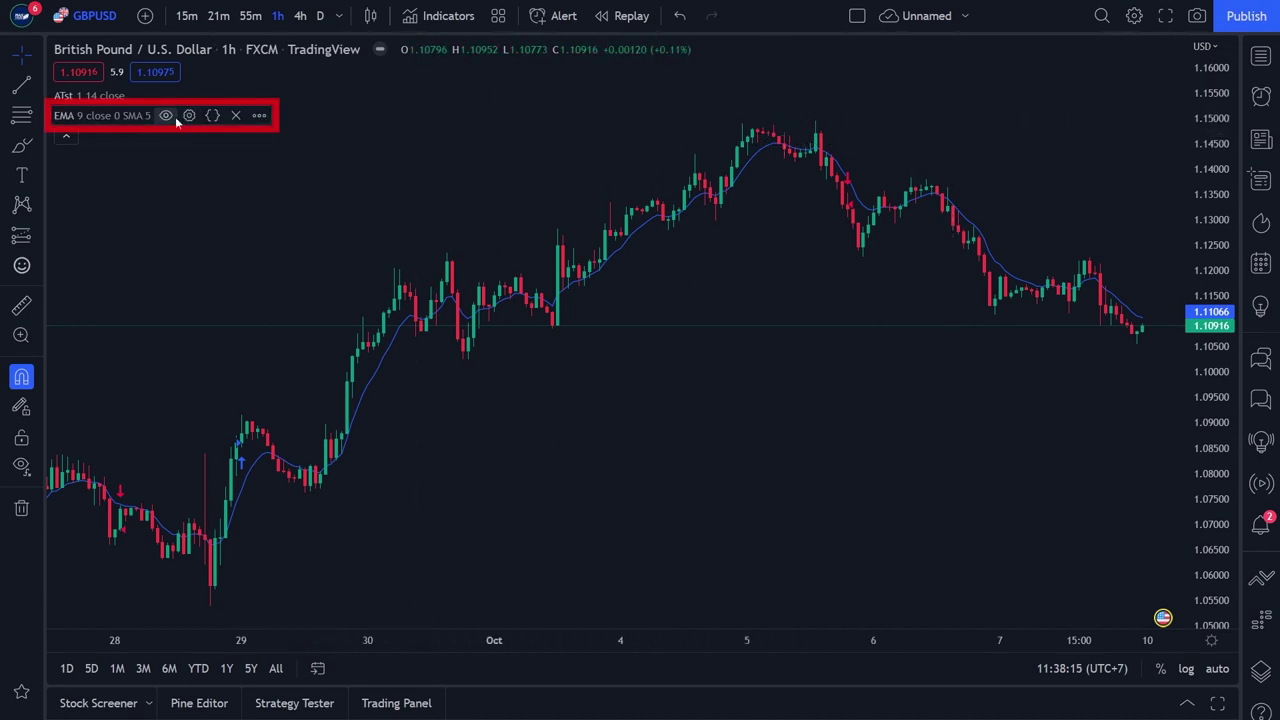
Set the EMA indicator's length to 200.
left_click(188, 116)
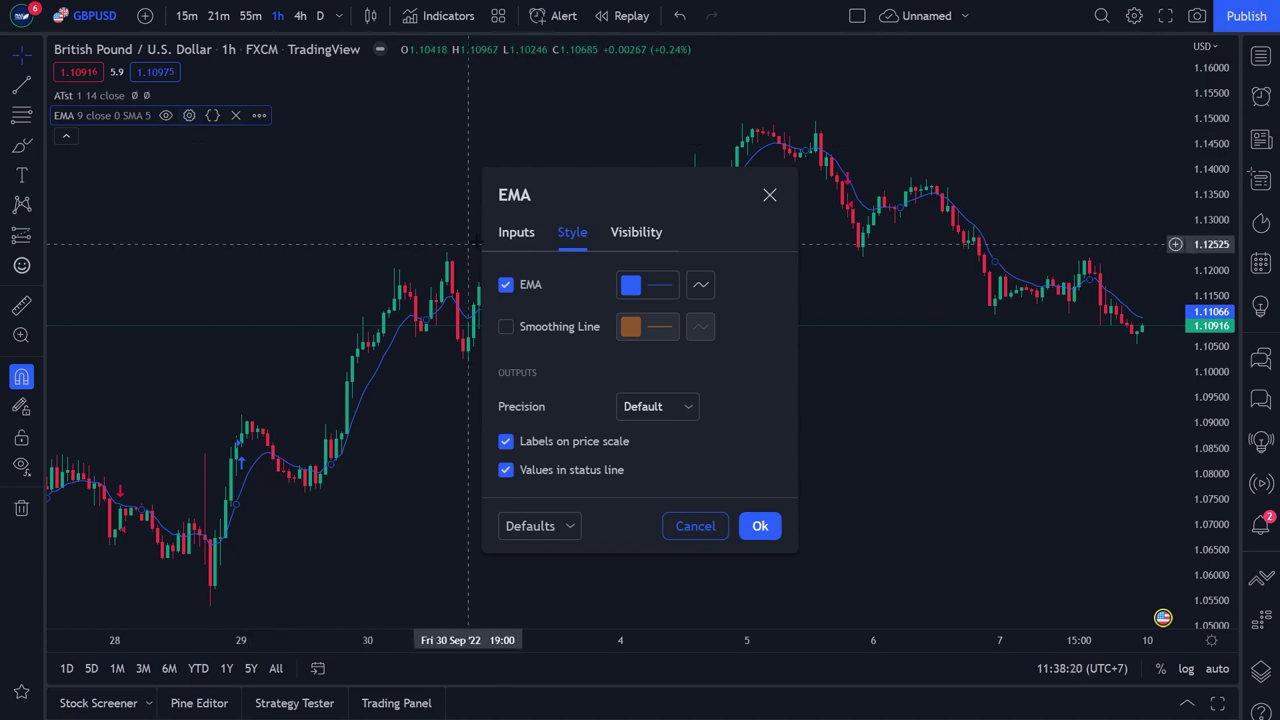
left_click(514, 238)
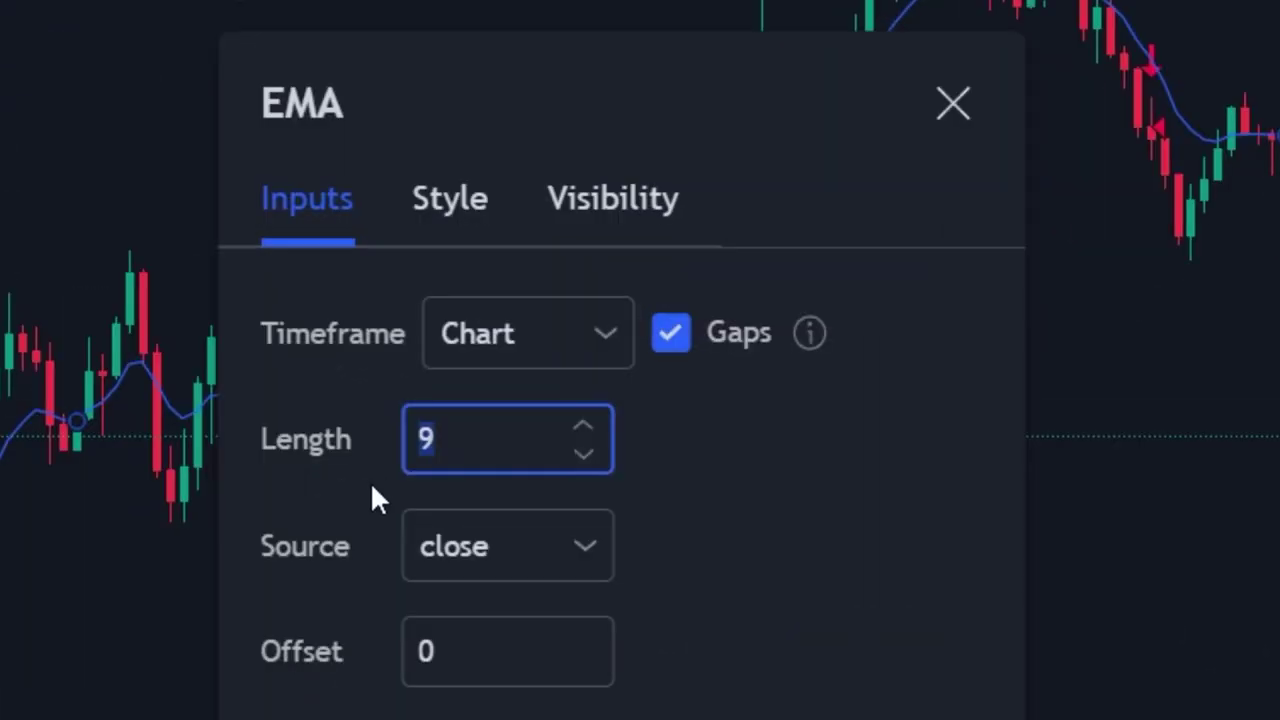
key("BackSpace")
type("200")
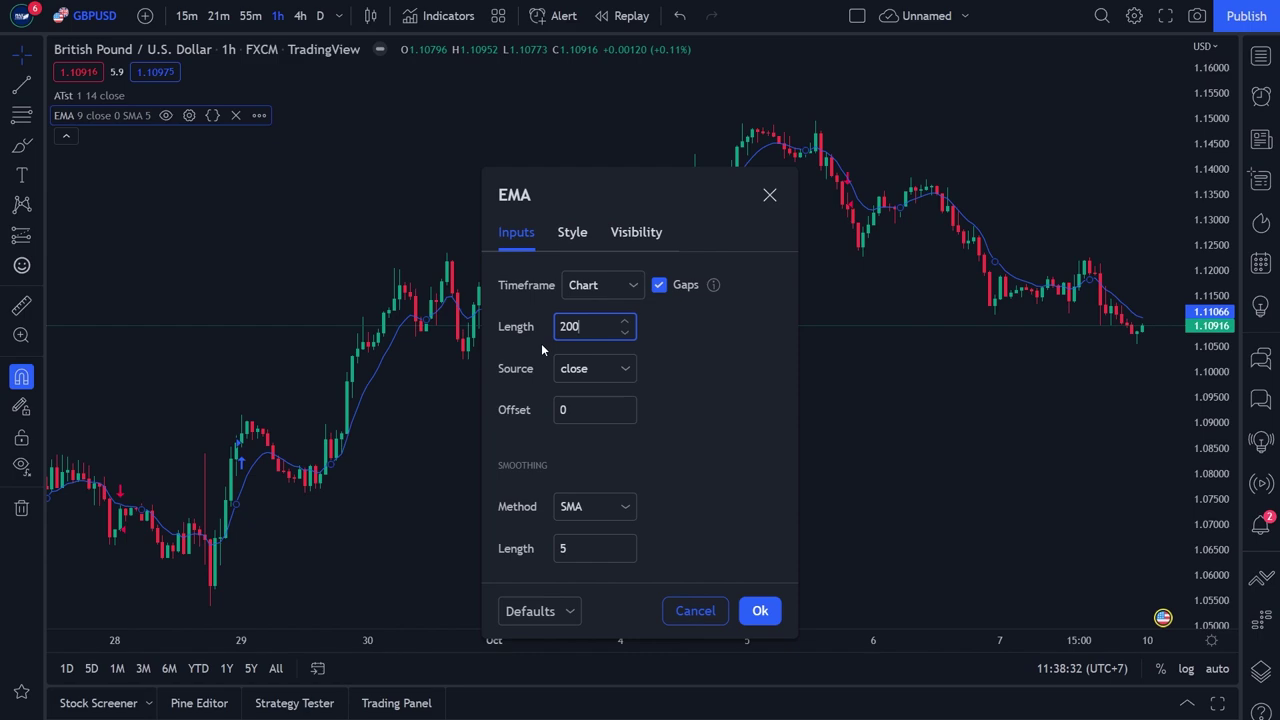
Set the EMA line to the third thickness option, keeping it blue, and apply the indicator settings.
left_click(586, 238)
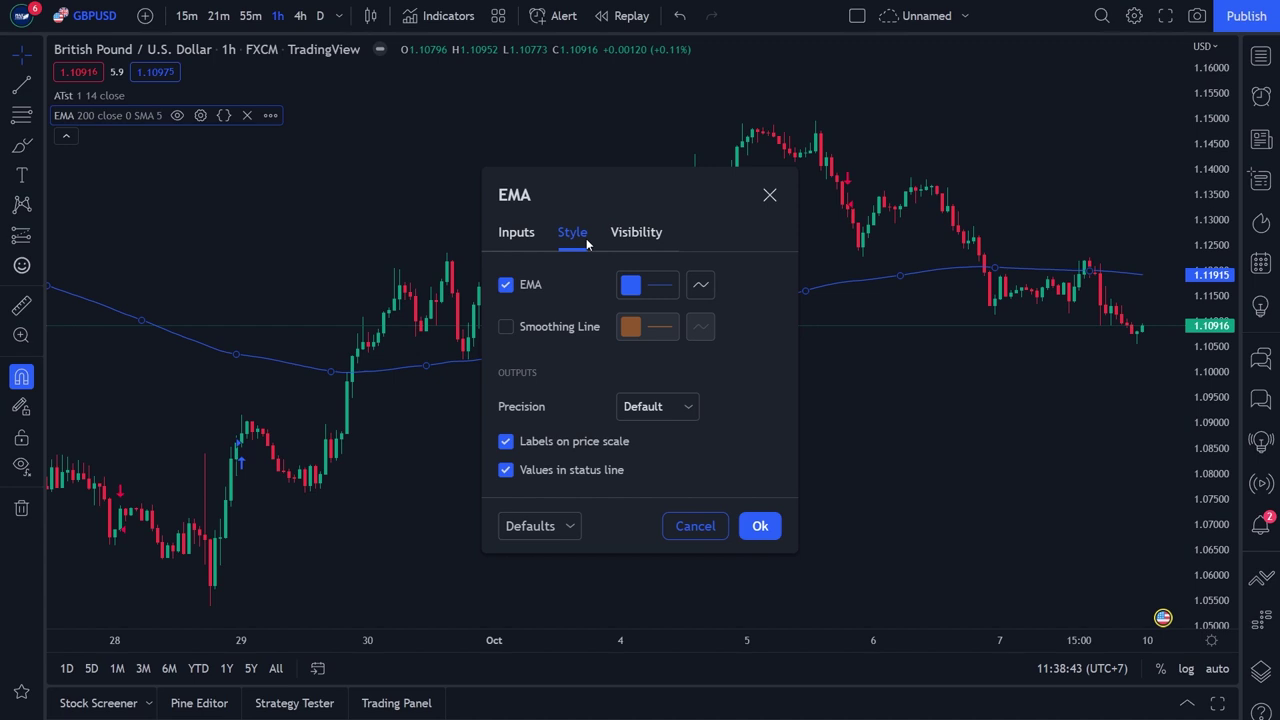
left_click(628, 288)
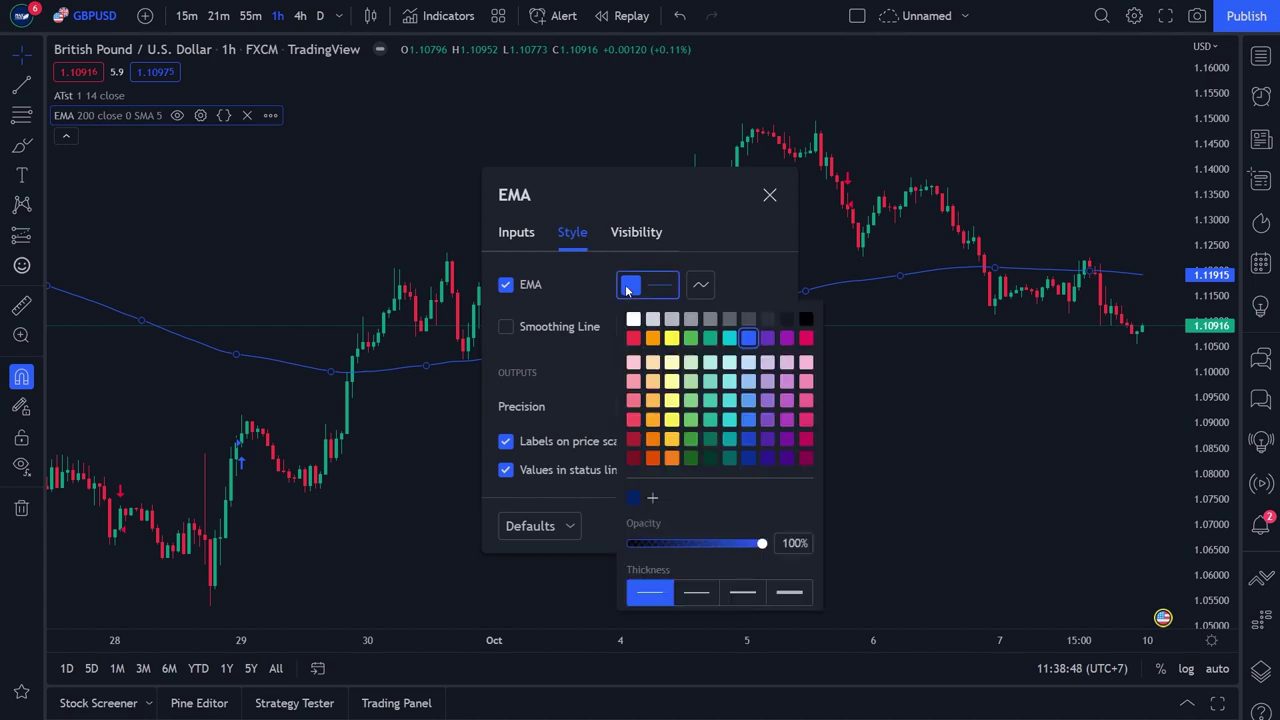
left_click(745, 595)
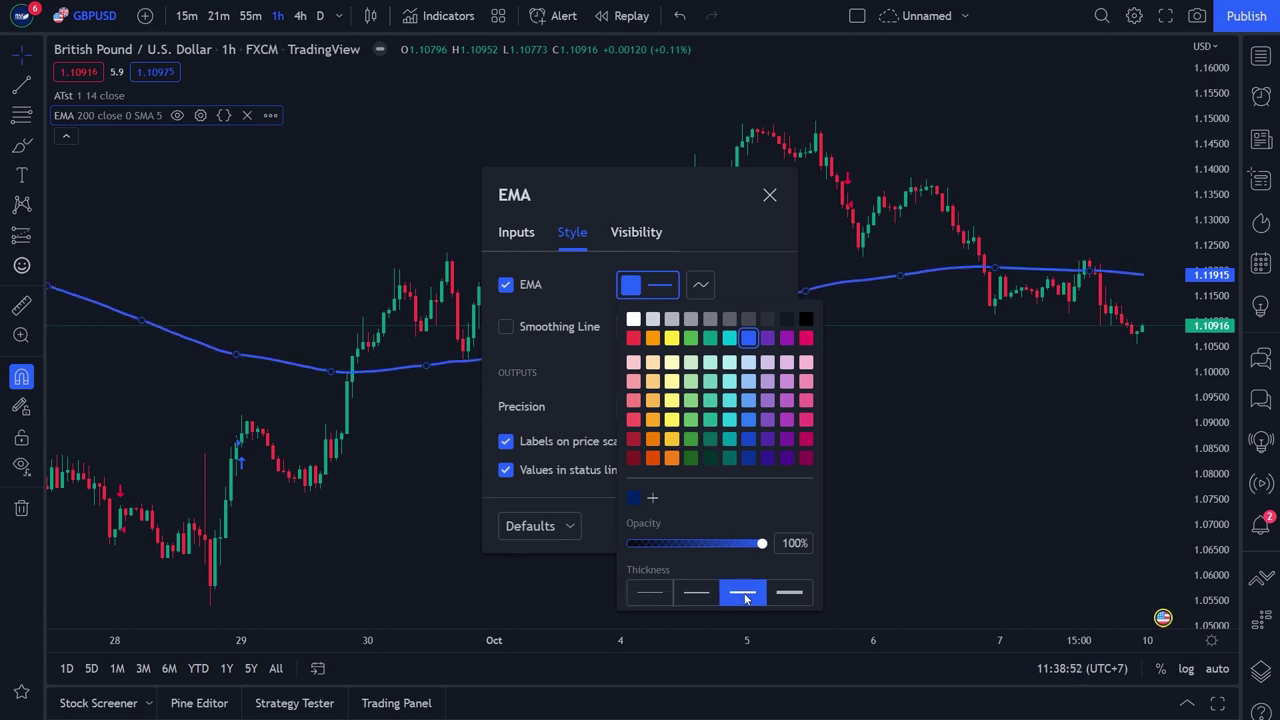
left_click(611, 404)
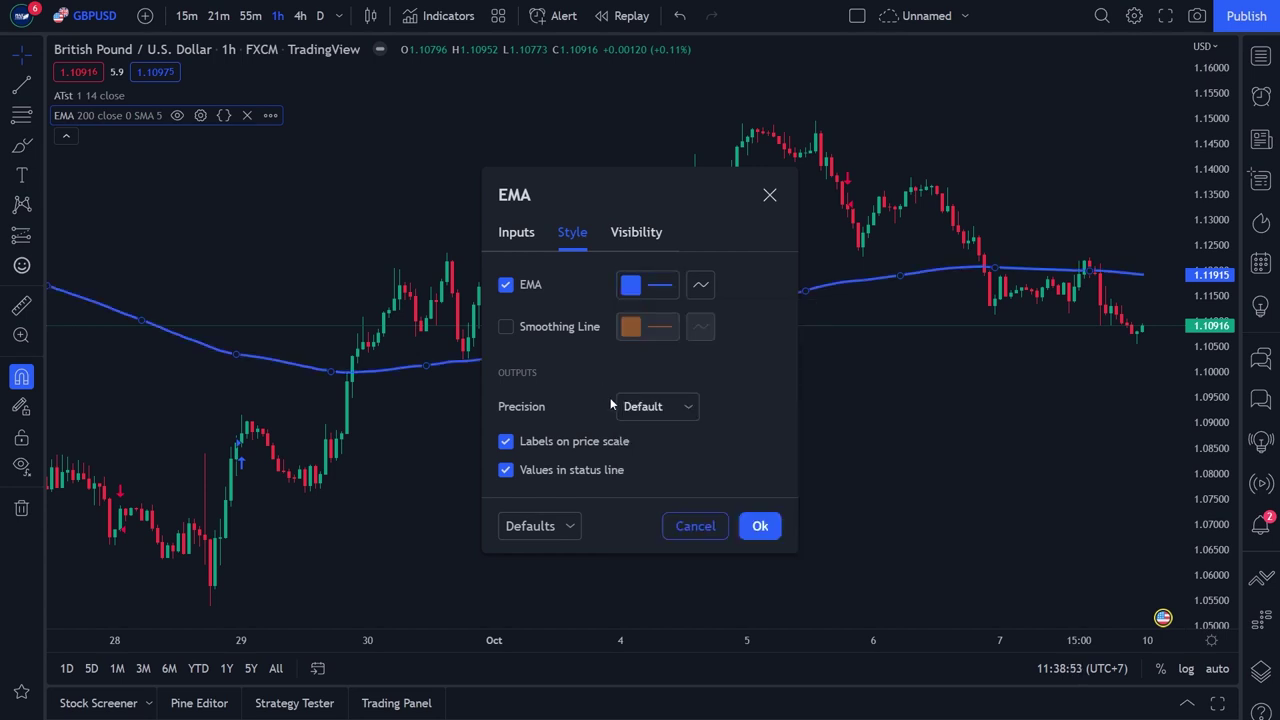
left_click(757, 527)
Examine the EMA line against the strategy's buy and sell arrows on the September 2022 price history.
left_click_drag(558, 482, 1060, 520)
left_click_drag(486, 426, 648, 456)
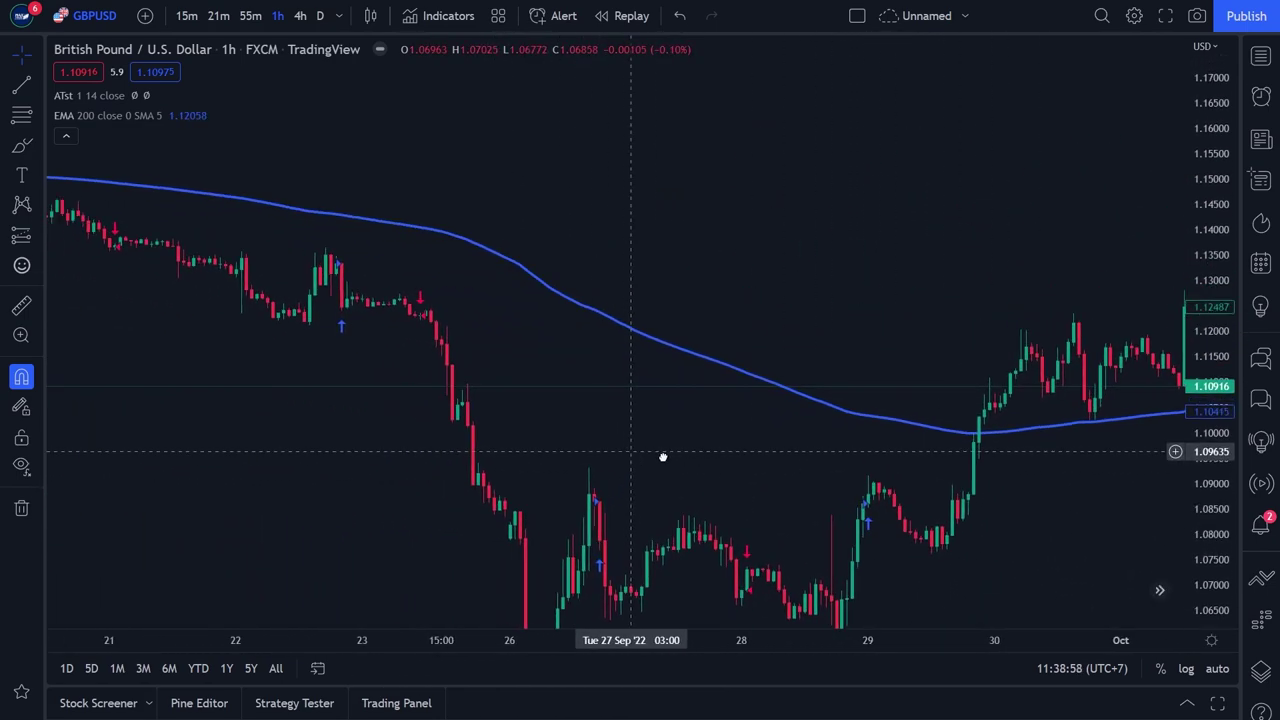